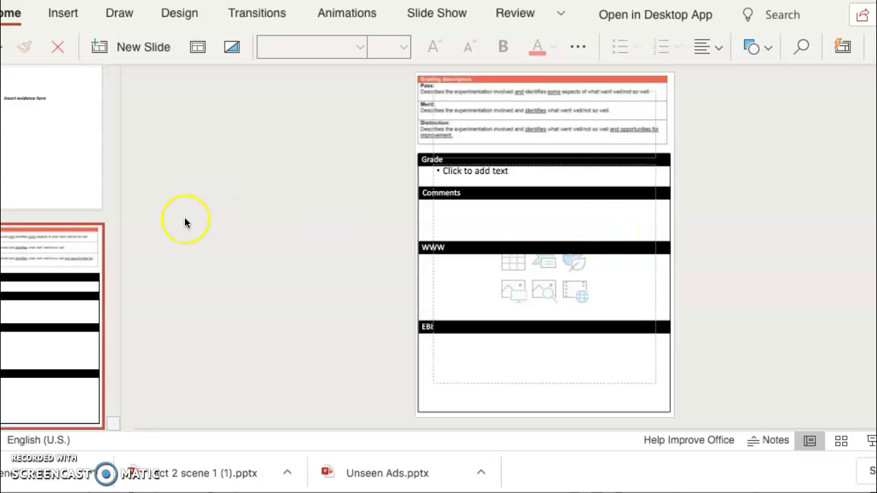
Scroll through the slide thumbnails and select the grading descriptors slide.
scroll(29, 200, "up", 2)
scroll(29, 199, "up", 10)
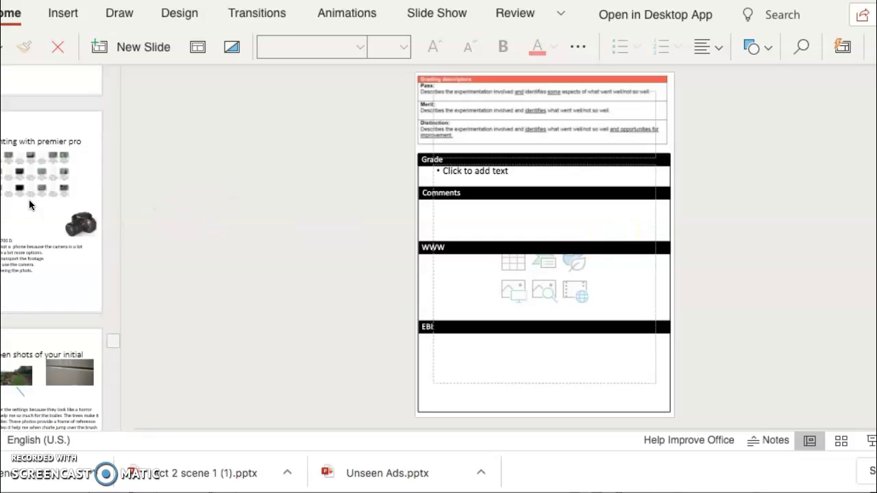
scroll(28, 205, "up", 10)
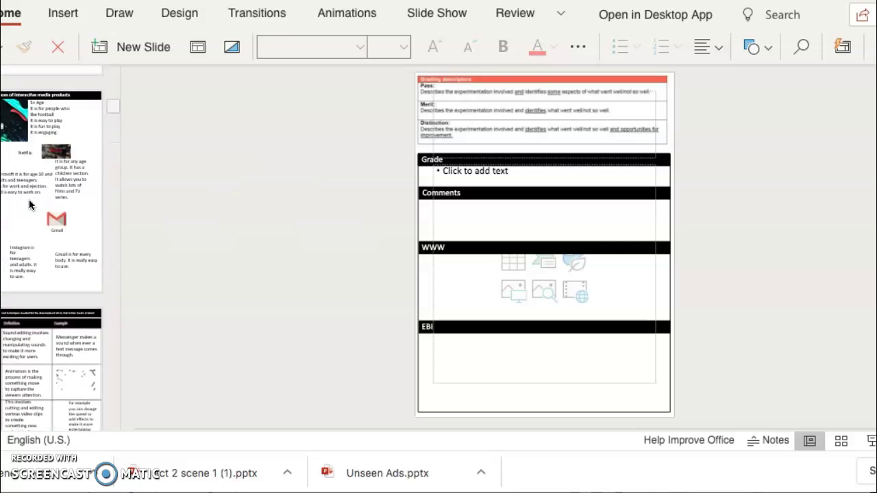
scroll(29, 204, "up", 1)
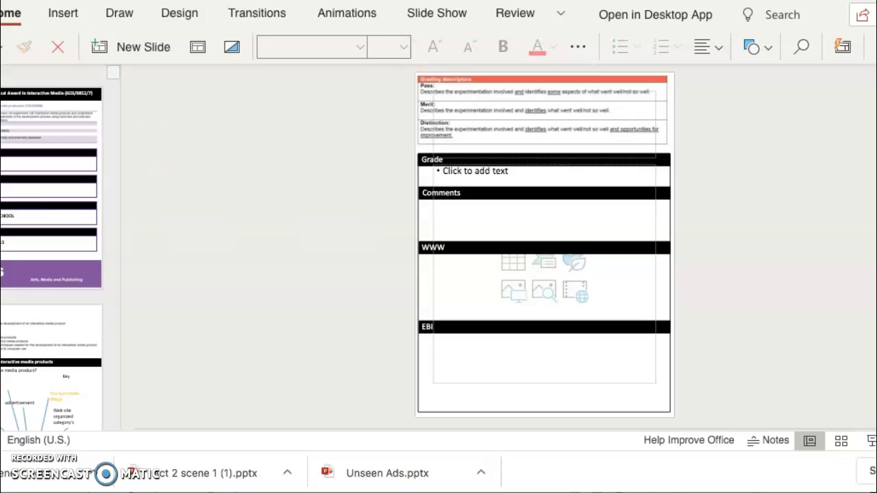
scroll(65, 271, "down", 5)
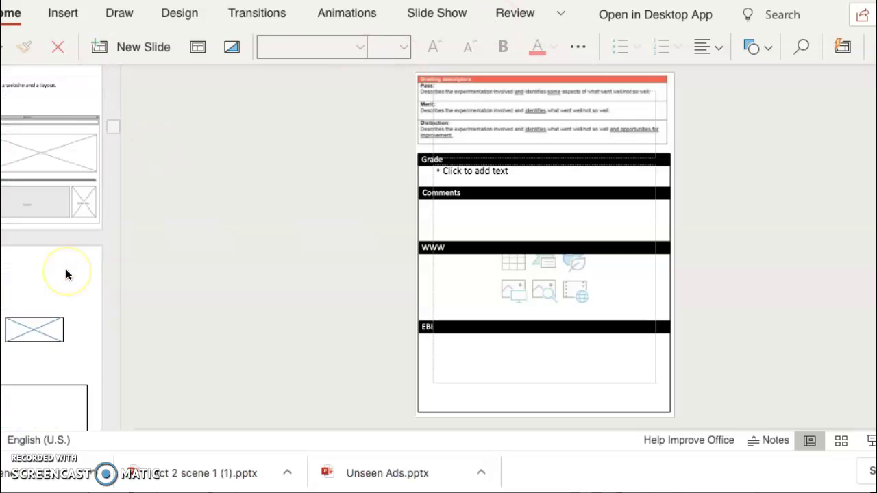
scroll(66, 273, "down", 5)
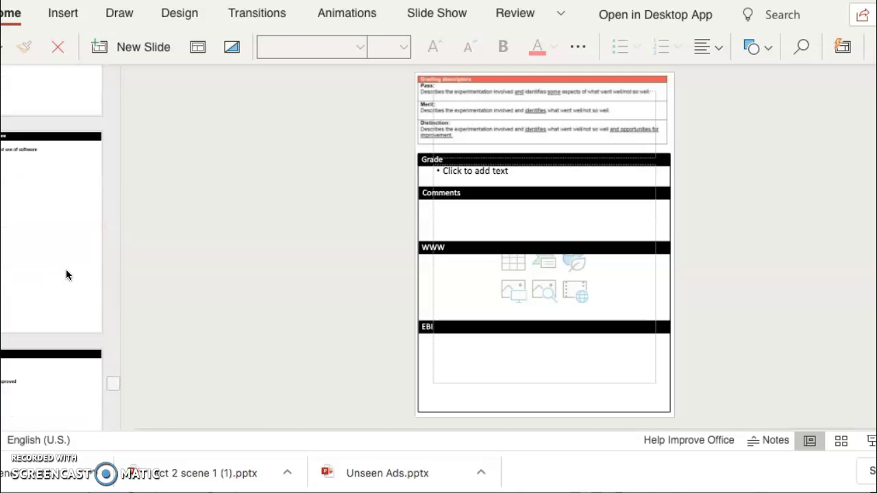
scroll(66, 271, "down", 8)
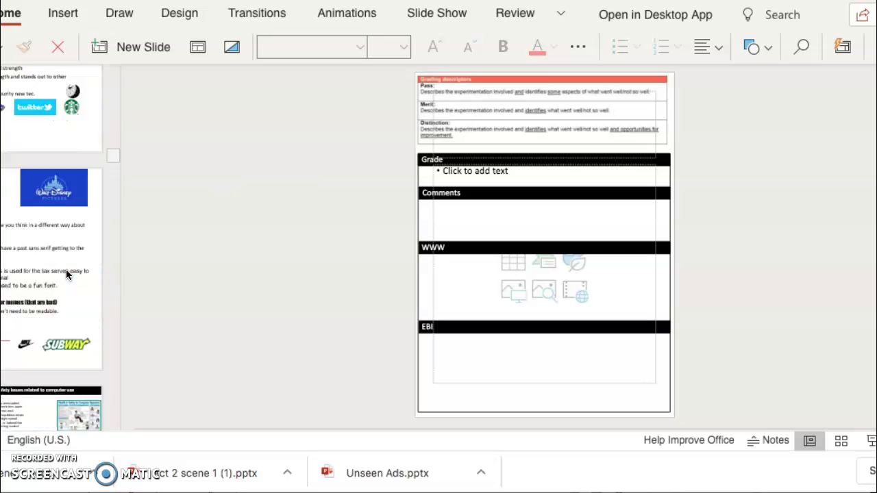
scroll(66, 269, "up", 10)
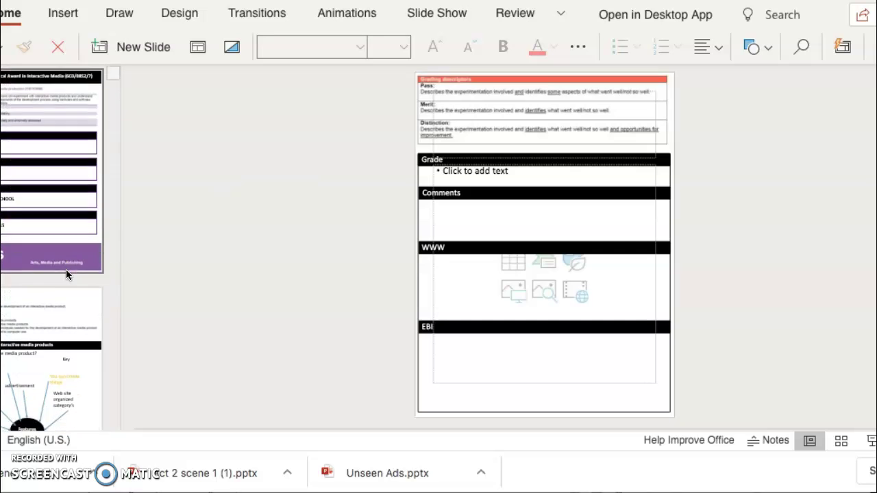
scroll(66, 272, "down", 10)
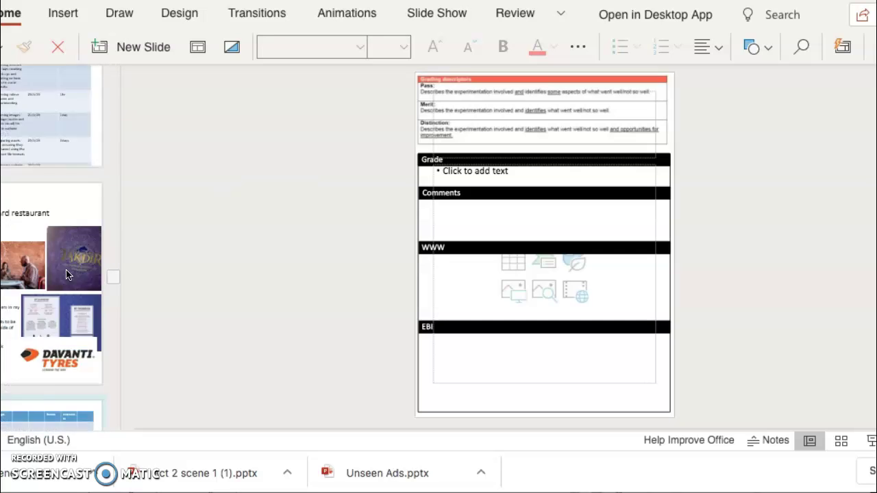
scroll(67, 275, "down", 6)
left_click(64, 297)
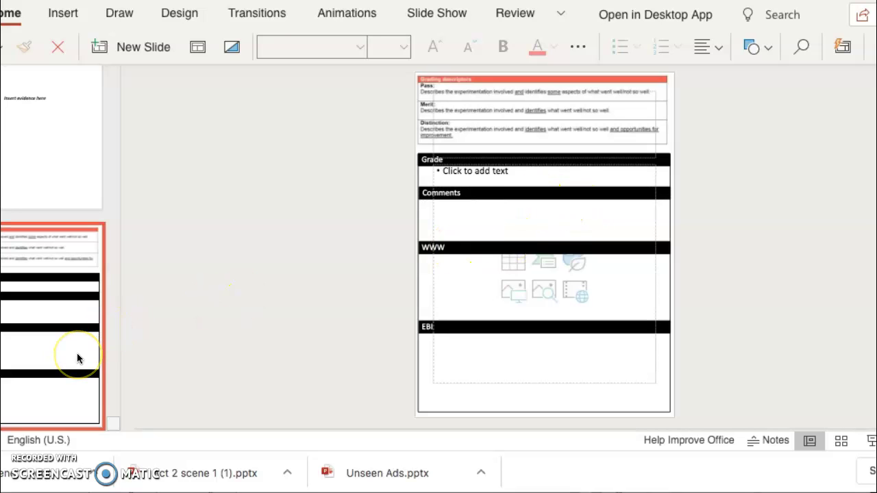
Insert a new slide after it and start its title with 'Unit 4-'.
key("ctrl+m")
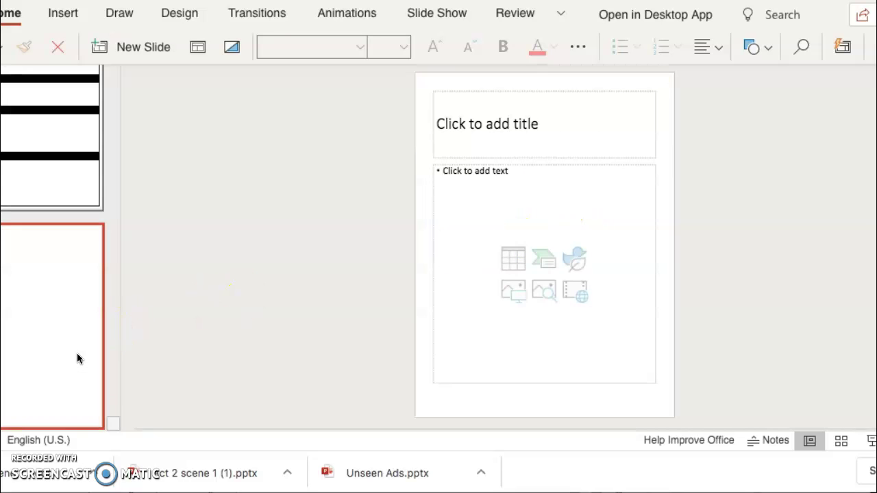
left_click(493, 139)
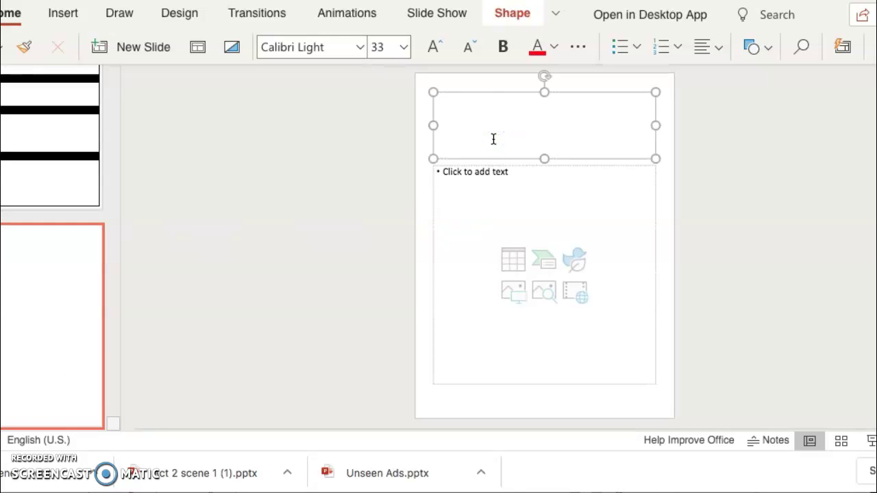
type("Unit 4")
type("-")
key("ctrl+Tab")
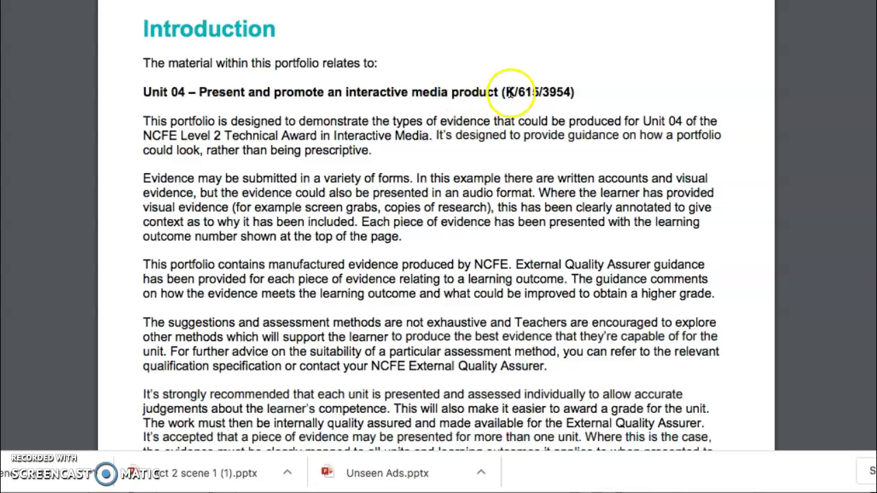
key("ctrl+Tab")
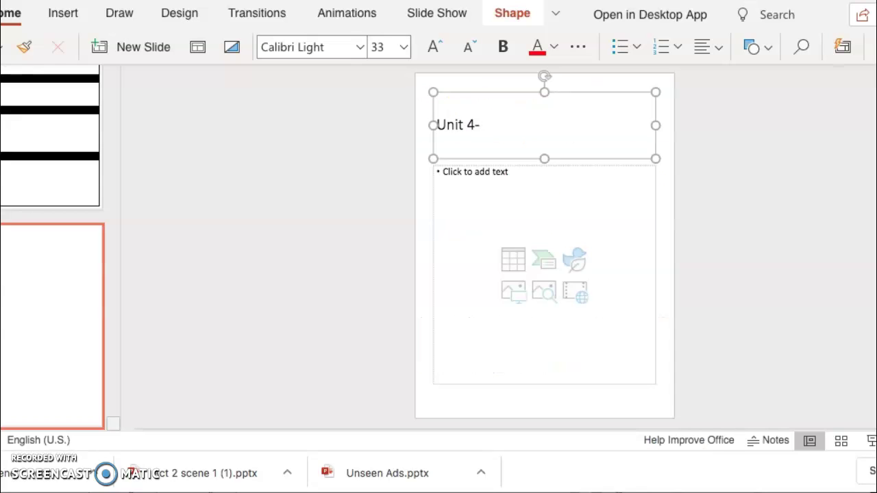
Finish the title as 'Unit 4- Present and promote an interactive media product.' and move into the body.
type("Present and prom")
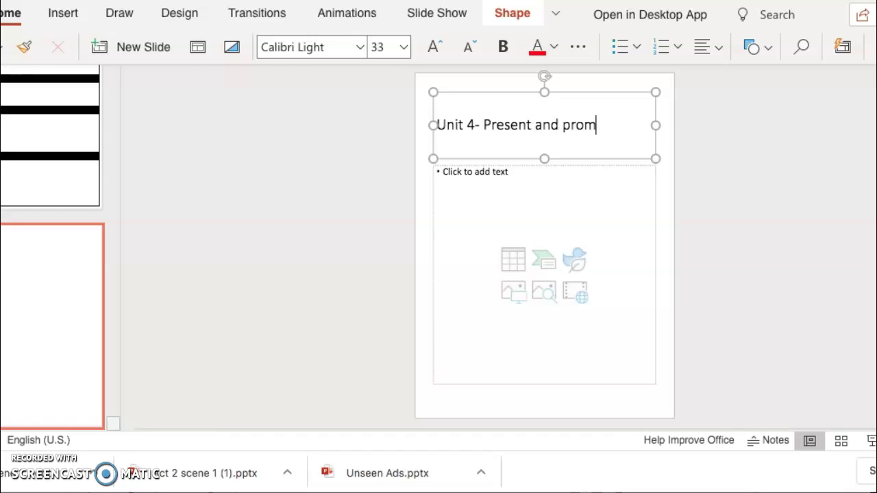
type("ote and")
key("BackSpace")
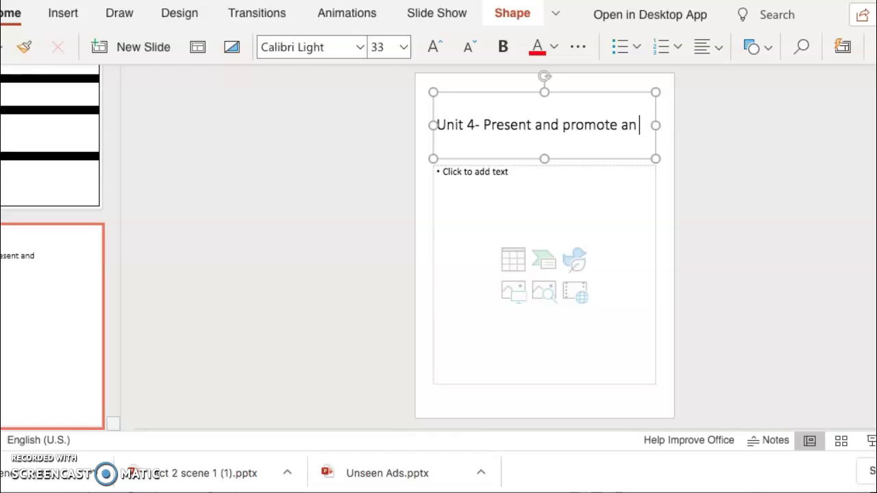
type("interact")
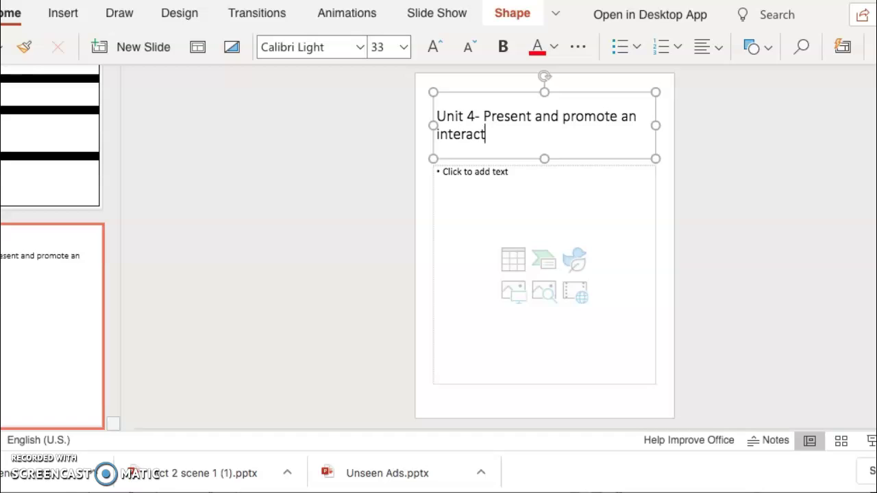
type("ive media pro")
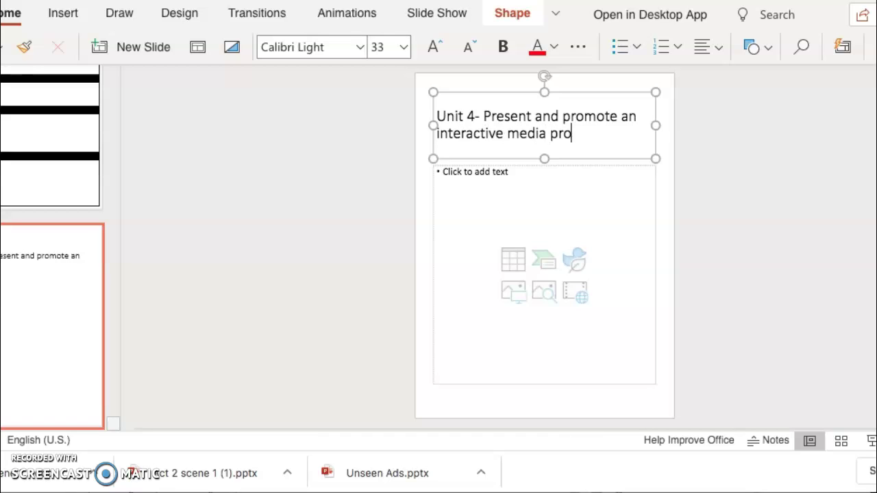
type("duct.")
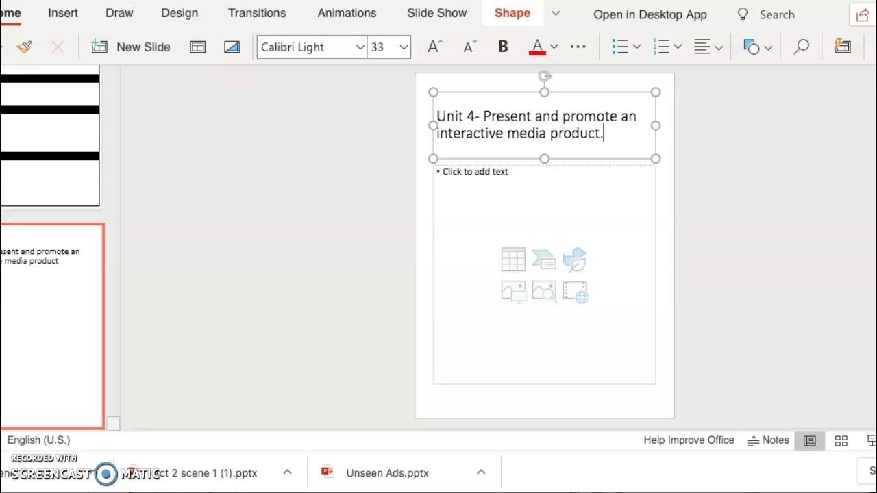
left_click(486, 189)
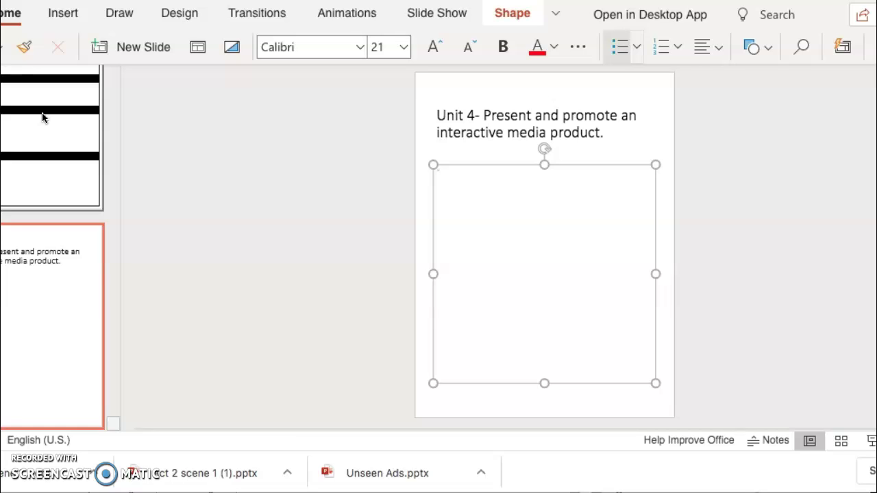
left_click(112, 168)
left_click(254, 225)
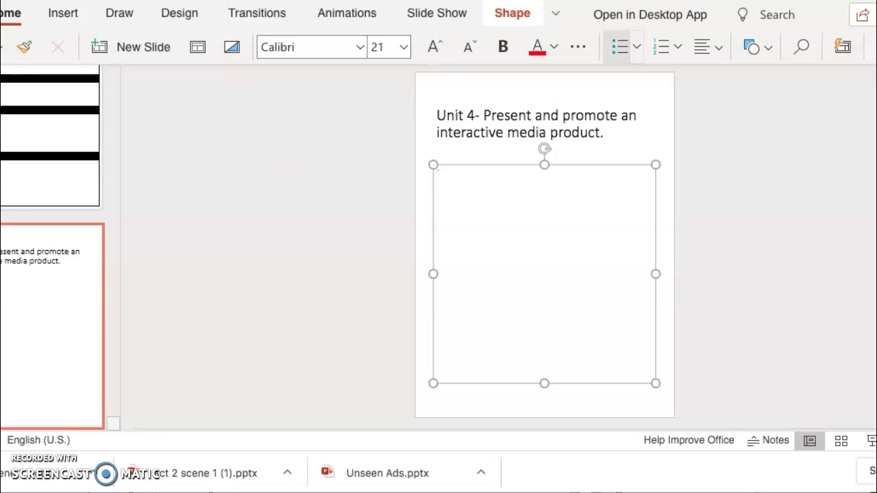
Switch browser tabs to reed.co.uk, then on to the Indeed job-search page.
key("ctrl+Tab")
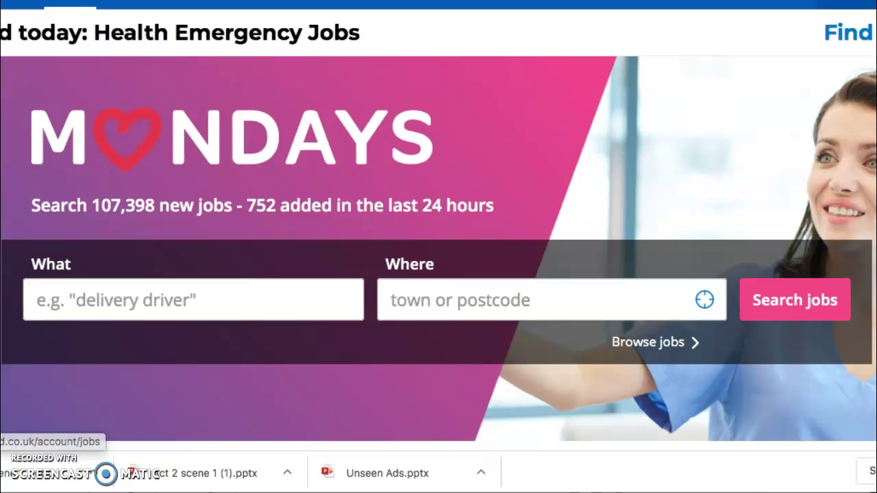
key("ctrl+Tab")
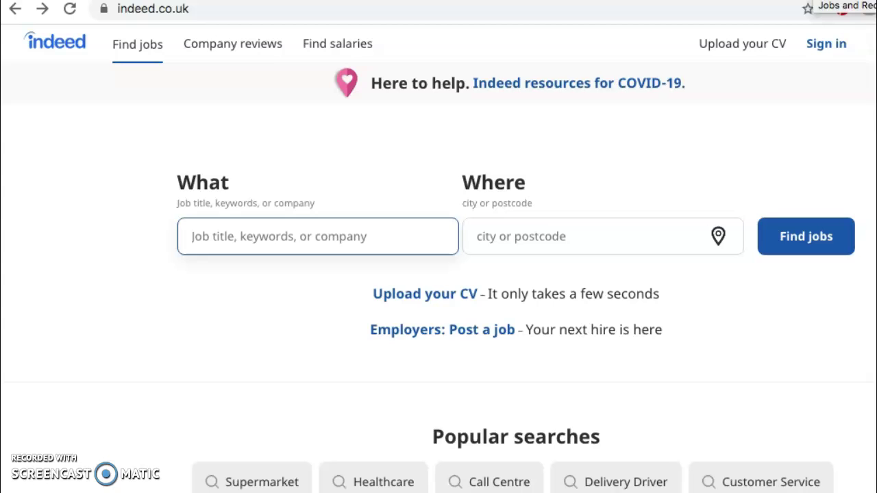
Switch back to the reed.co.uk jobs tab with Ctrl+Tab.
key("ctrl+Tab")
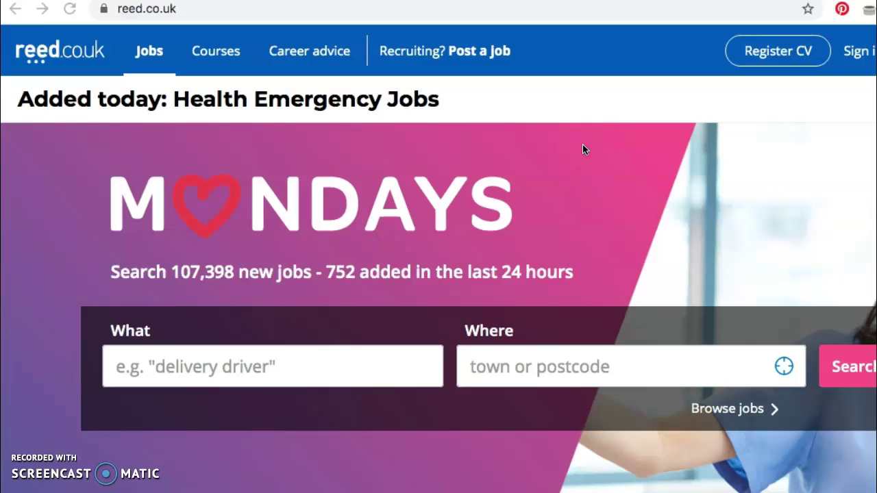
Enter 'web developer' in the reed.co.uk What search field.
left_click(765, 53)
left_click(241, 370)
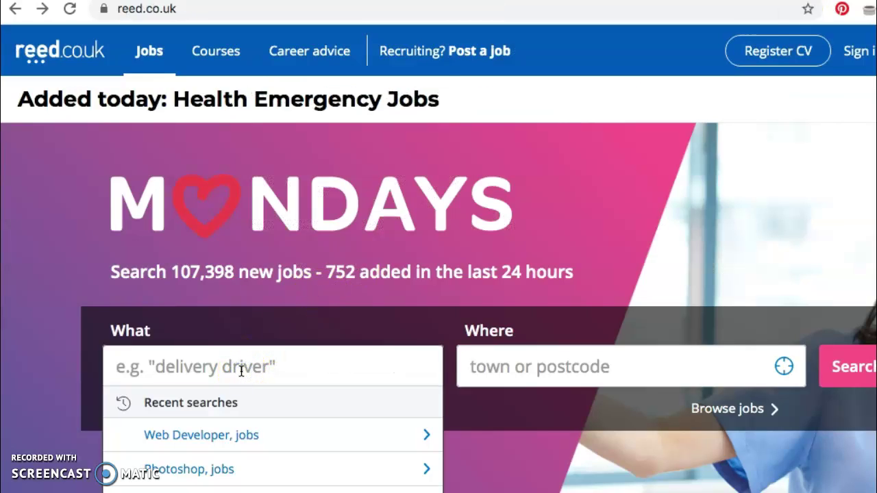
type("web de")
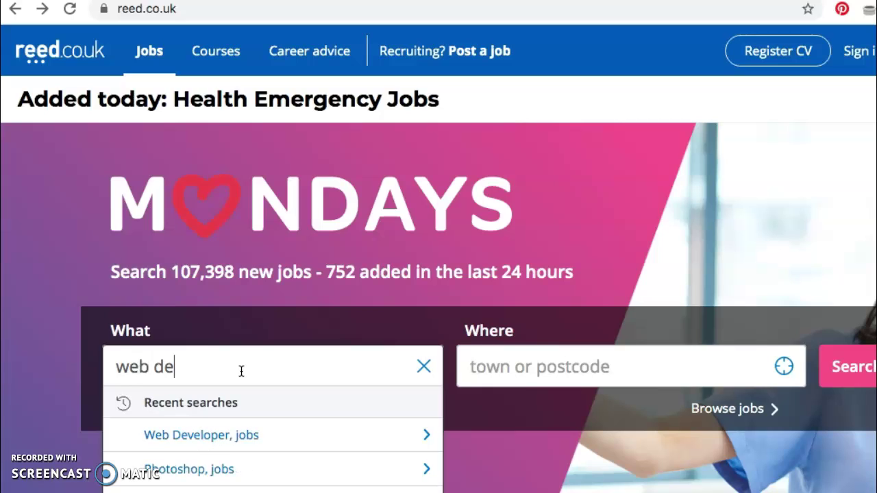
type("veloper")
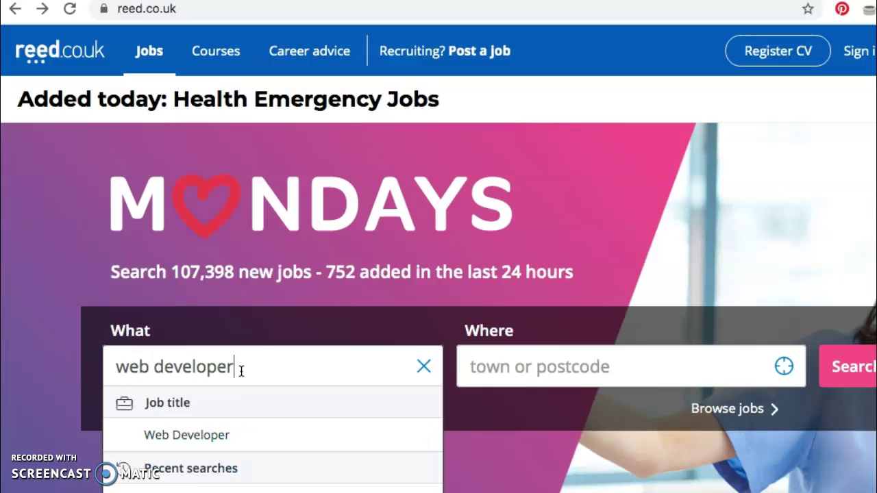